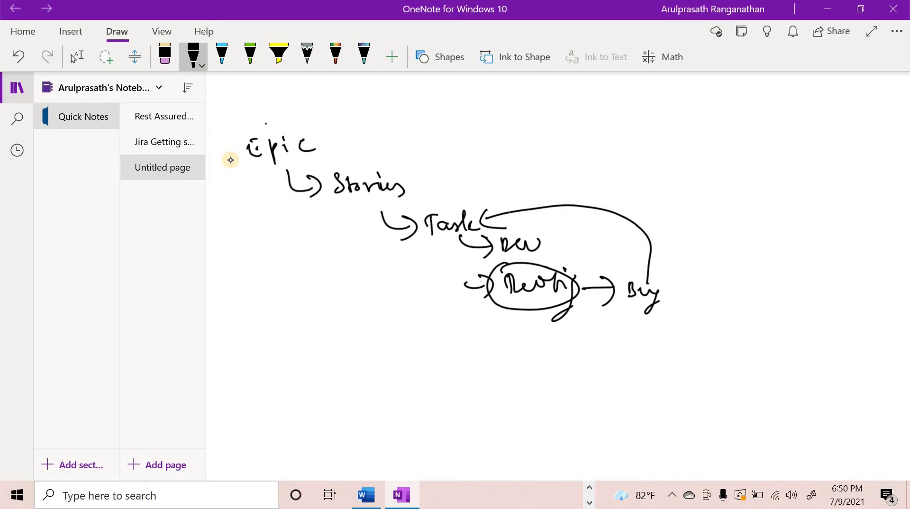
Step: Draw curved arrows linking Task back to Stories and Stories back to Epic in the handwritten diagram
mouse_move(490, 211)
mouse_down()
mouse_move(447, 173)
mouse_move(423, 179)
mouse_move(432, 192)
mouse_move(444, 194)
mouse_move(374, 127)
mouse_move(348, 131)
mouse_move(381, 151)
mouse_up()
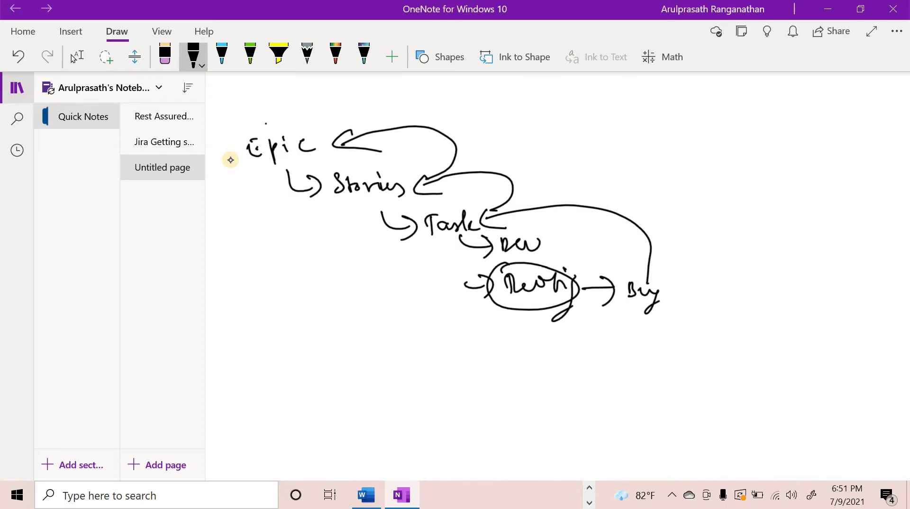
Step: Switch to the RTM Template workbook in Excel and review its columns from Functional Requirement through Test case
key(alt+Tab)
key(alt+Tab)
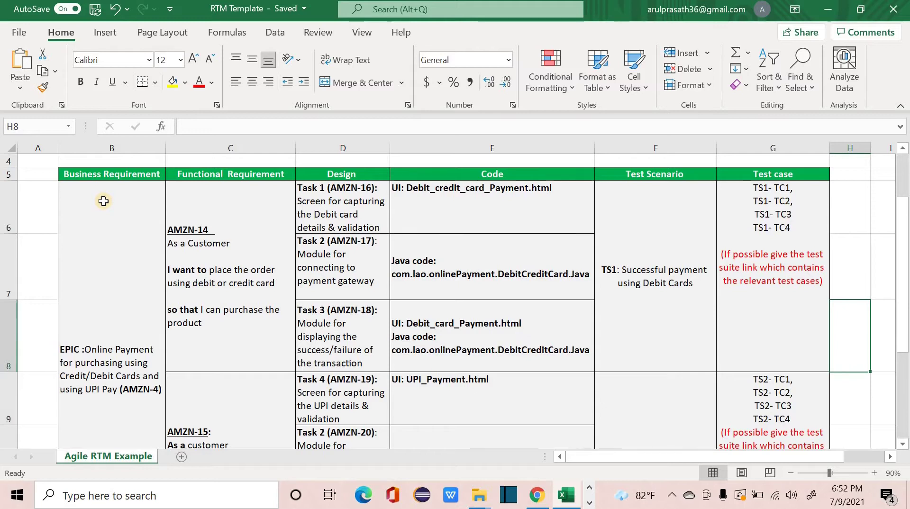
click(231, 196)
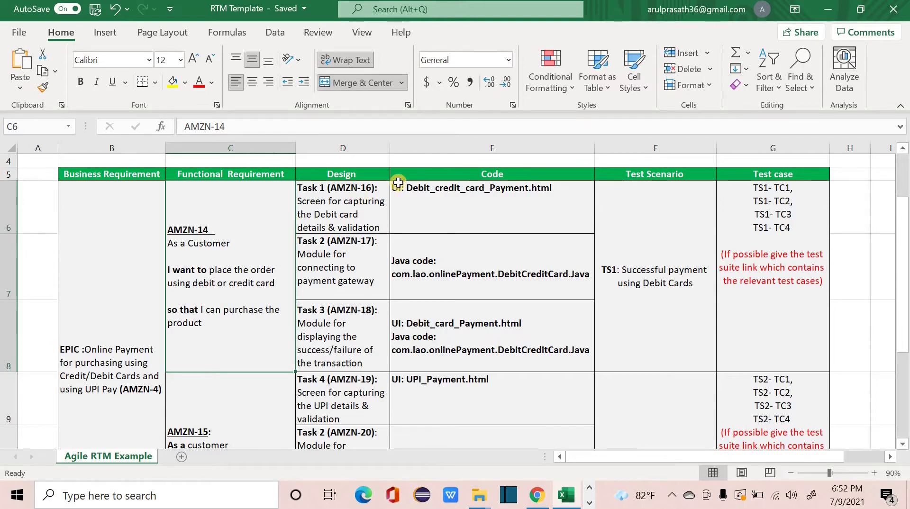
click(361, 174)
click(444, 176)
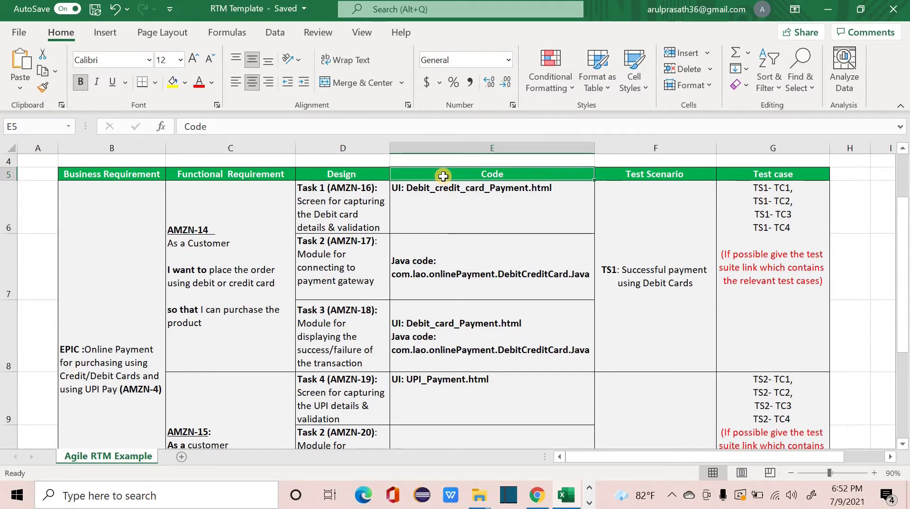
click(630, 204)
click(777, 216)
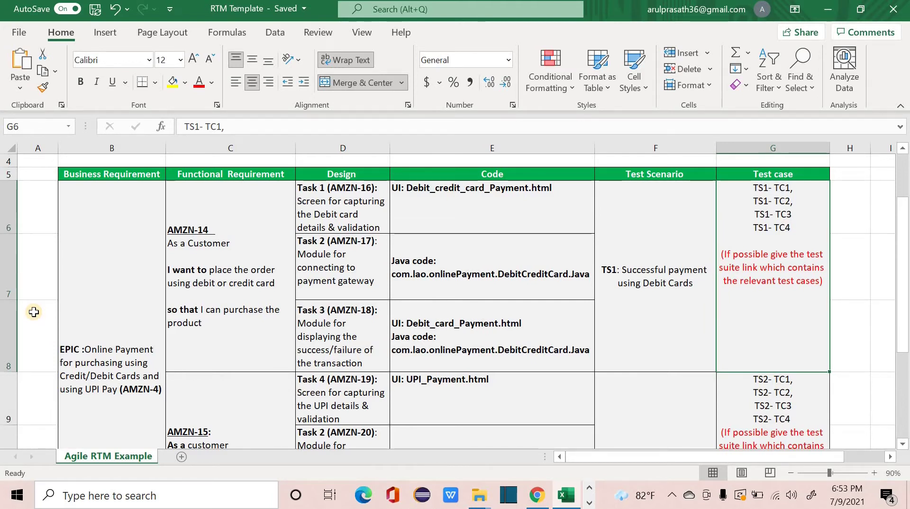
scroll(34, 312, up, 1)
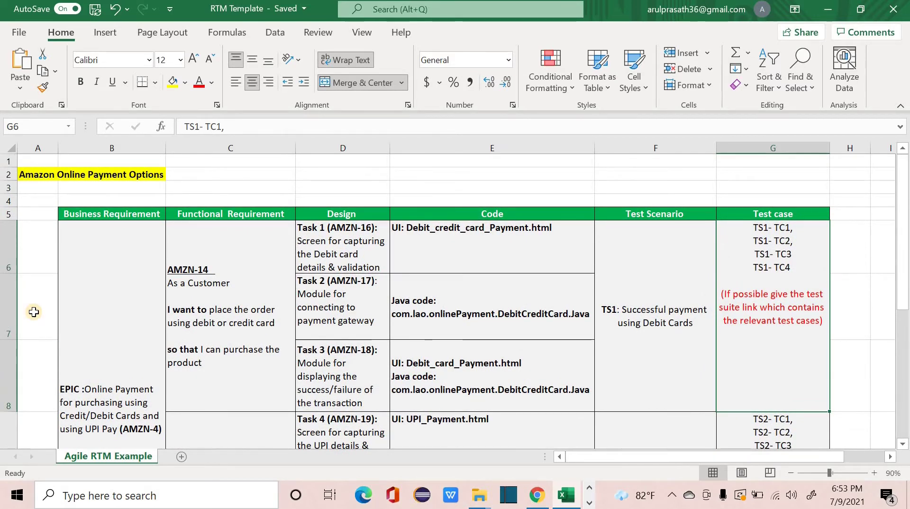
scroll(33, 312, down, 1)
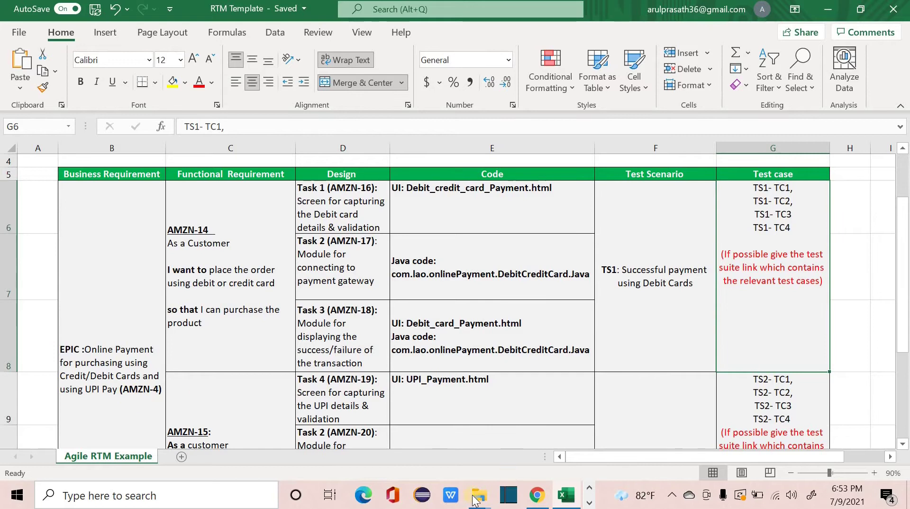
Step: Switch to Chrome and view the AMZN-4 epic in Jira
click(536, 497)
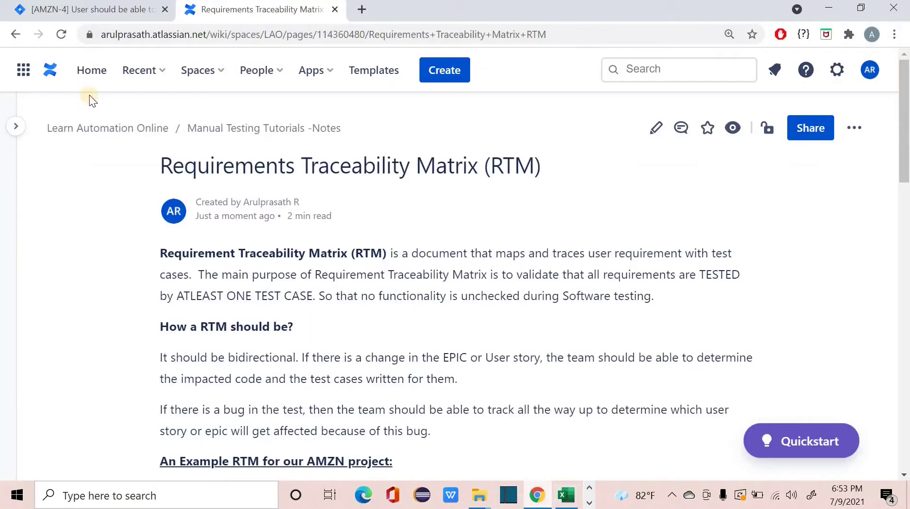
click(105, 7)
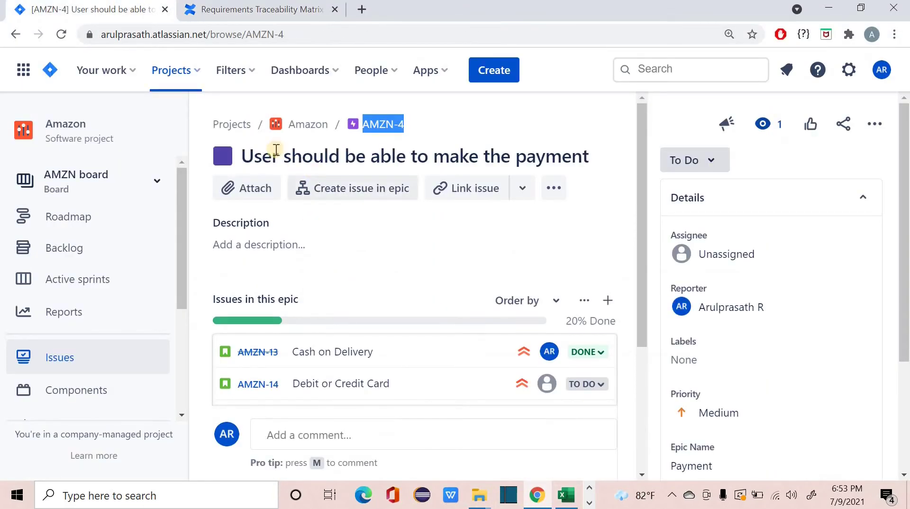
Step: Switch back to the Excel workbook and add "(User stories)" after AMZN-14 in the Functional Requirement cell
click(567, 496)
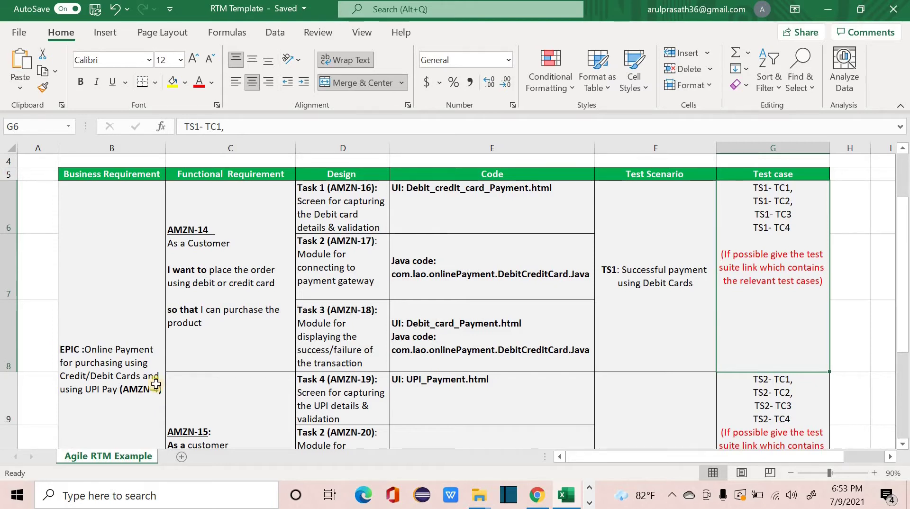
double_click(233, 231)
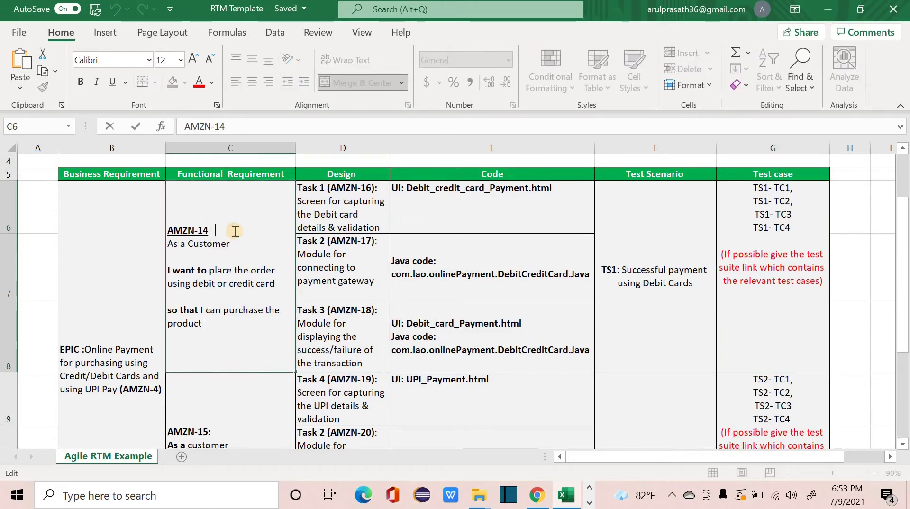
text((Use)
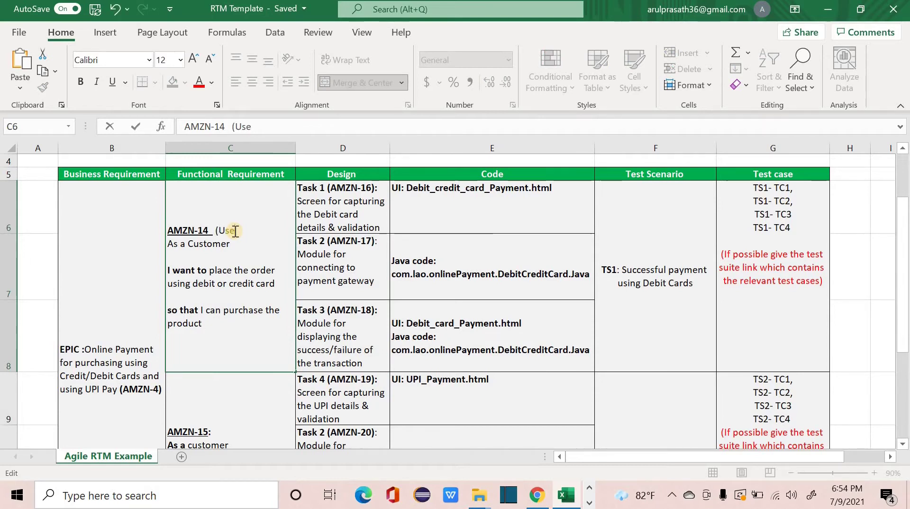
text(r stories))
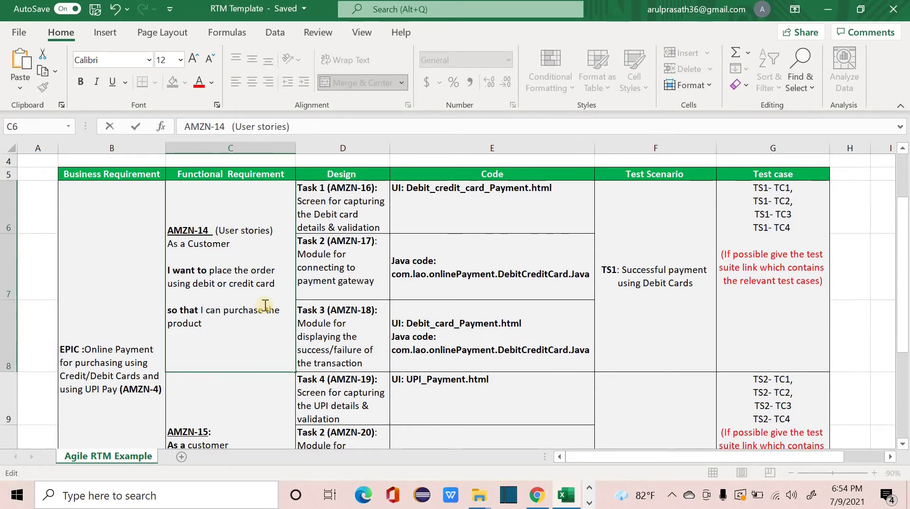
Step: Switch to Jira in Chrome, open story AMZN-14 from the epic in a separate tab, and read its description
key(alt+Tab)
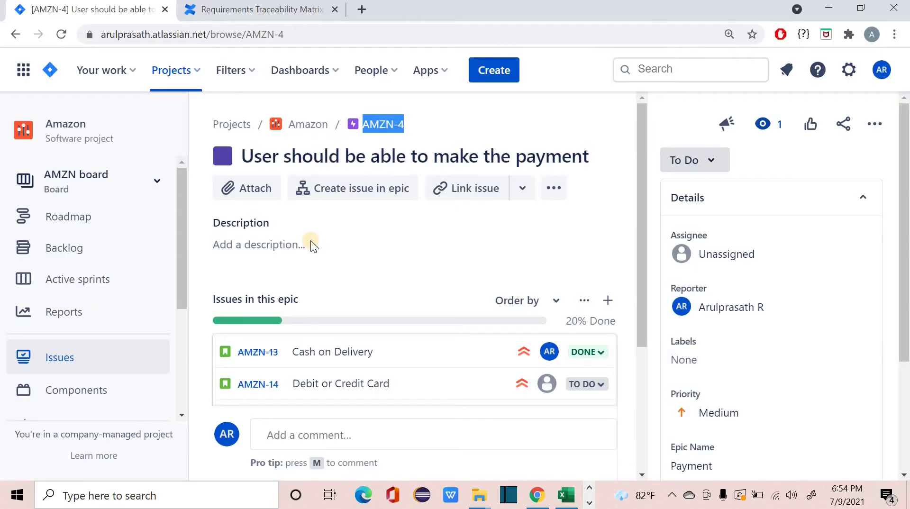
scroll(354, 317, down, 1)
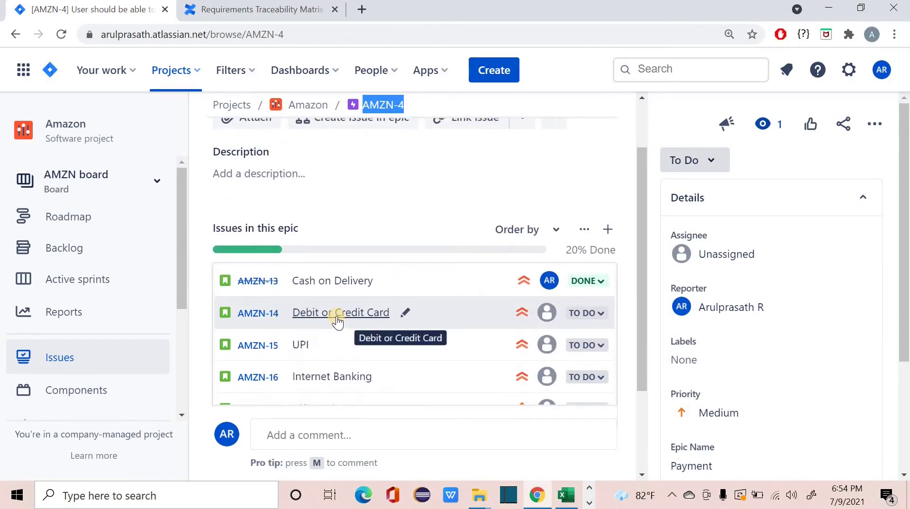
ctrl+click(261, 318)
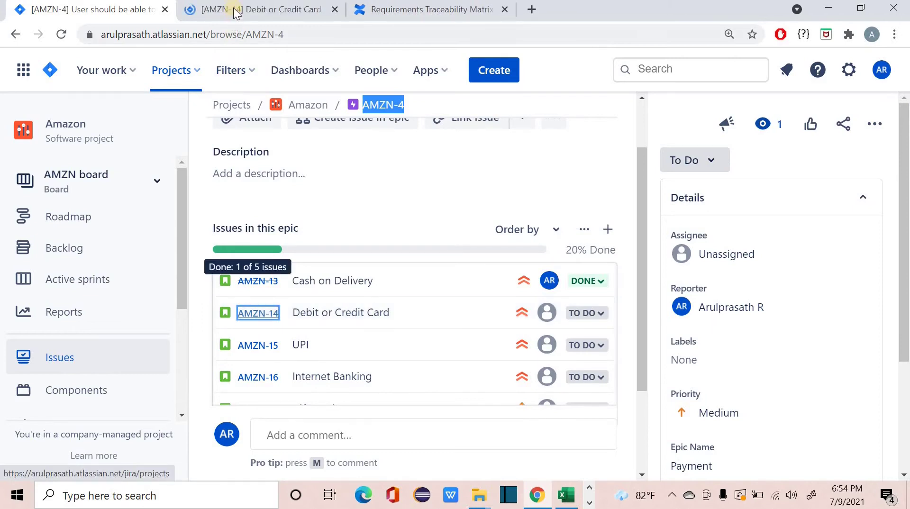
click(235, 13)
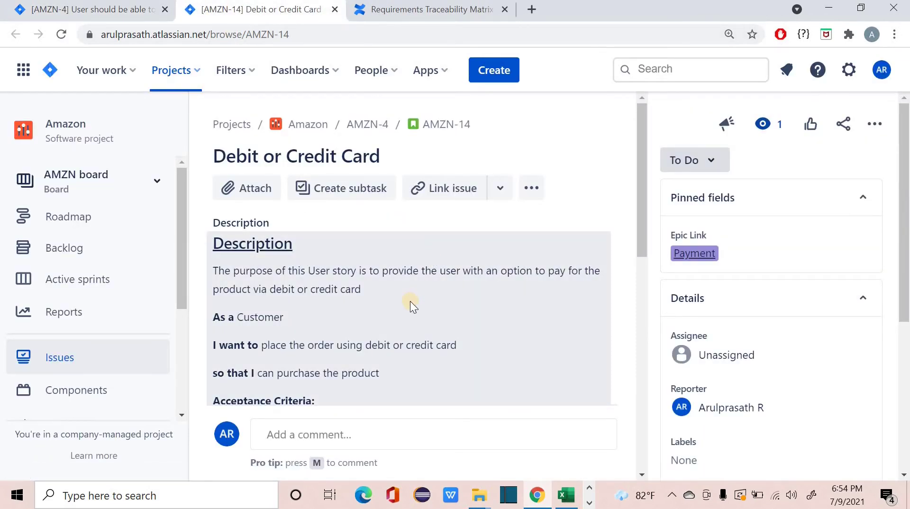
scroll(411, 301, down, 1)
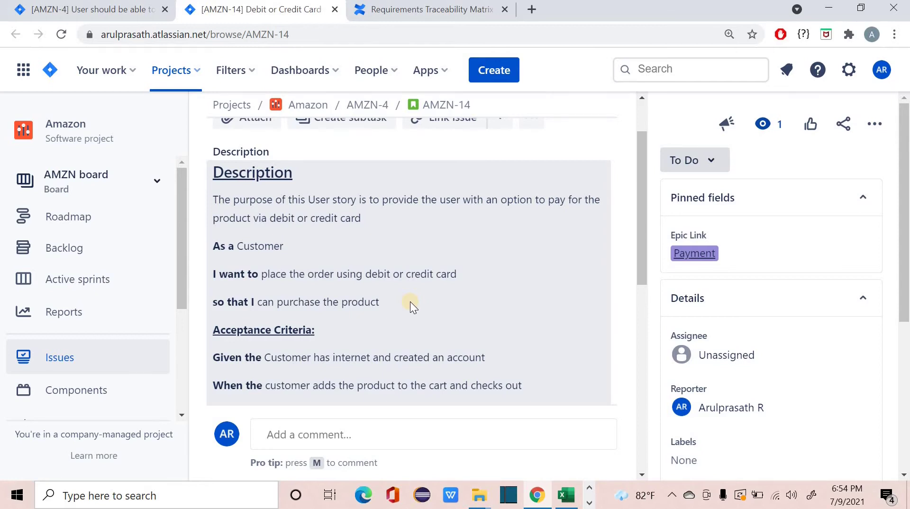
Step: Return to the Excel workbook and review the AMZN-14 and AMZN-15 stories and the three design tasks under AMZN-14
click(567, 496)
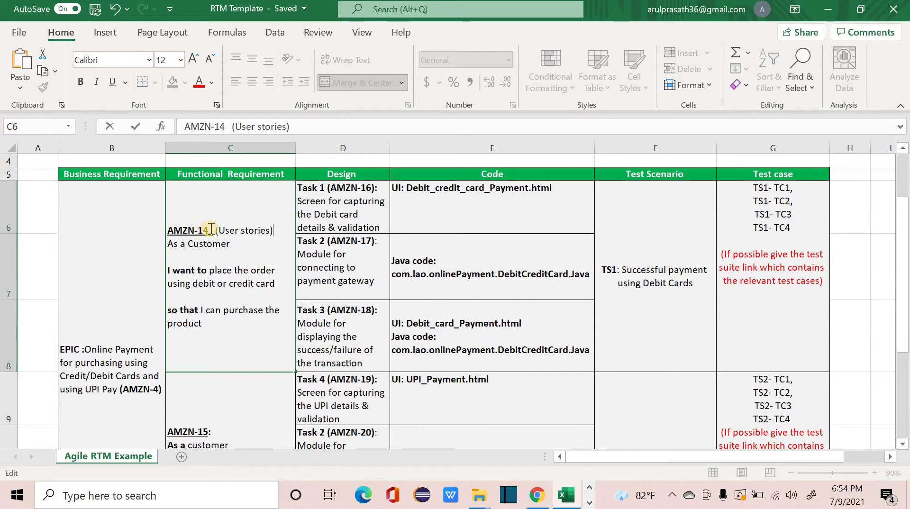
drag(211, 230, 167, 231)
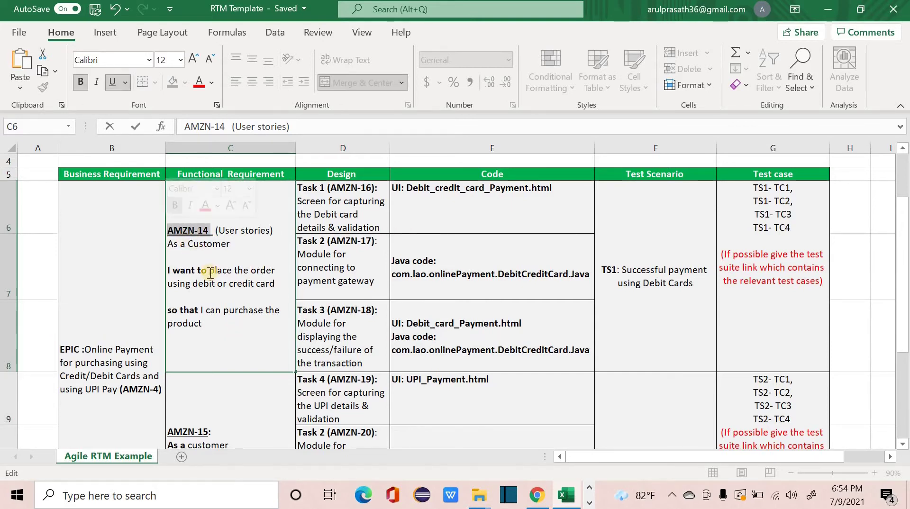
scroll(209, 367, down, 1)
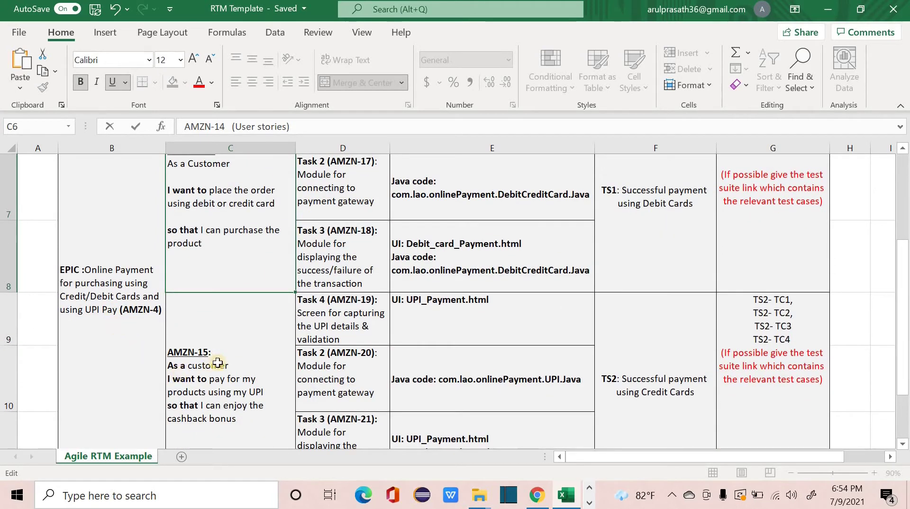
scroll(218, 363, down, 2)
scroll(222, 356, up, 2)
scroll(238, 376, up, 1)
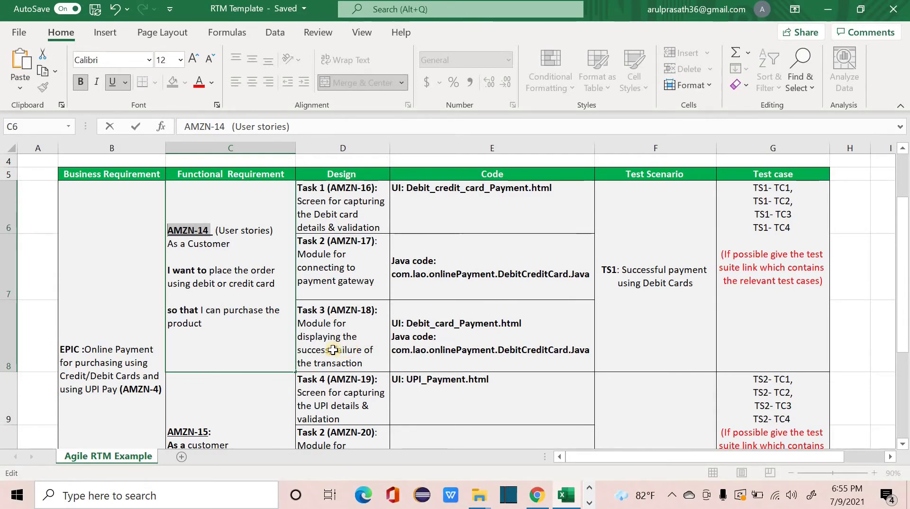
drag(344, 191, 346, 349)
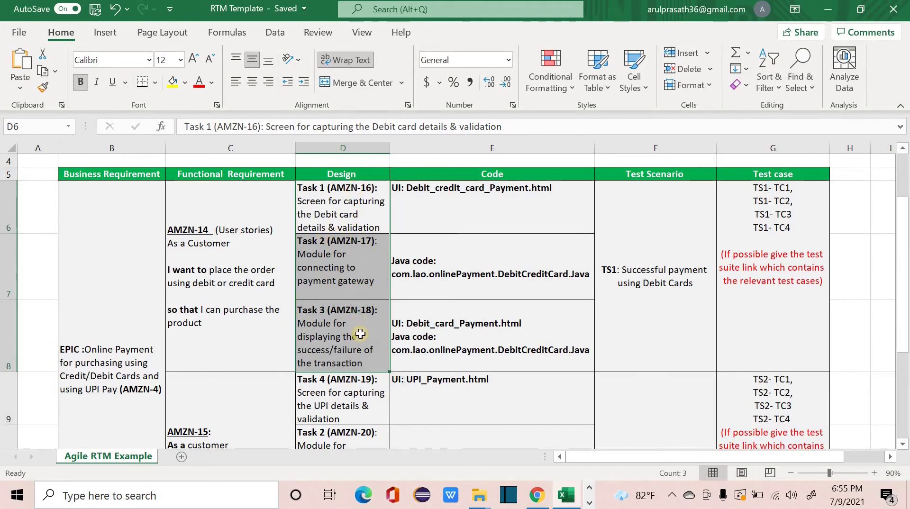
Step: Examine the Code column entries for the debit/credit card tasks and the UPI tasks without altering them
click(450, 220)
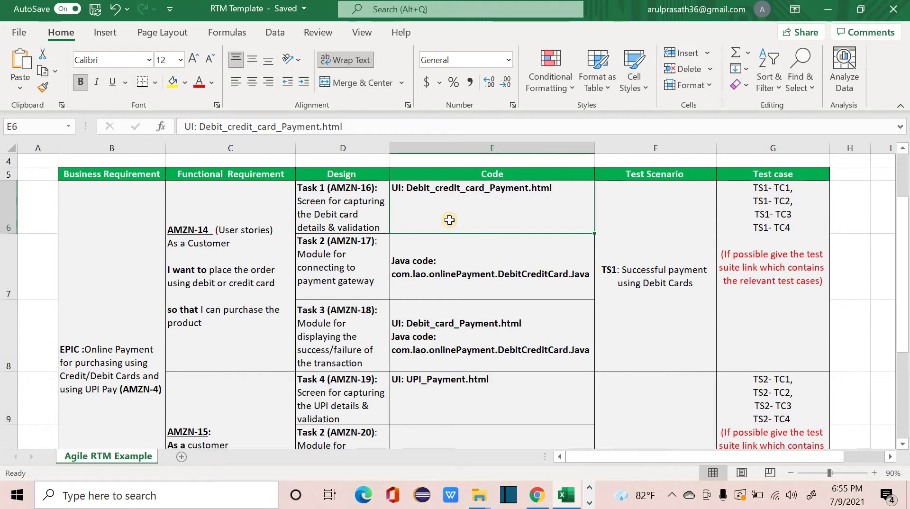
double_click(467, 274)
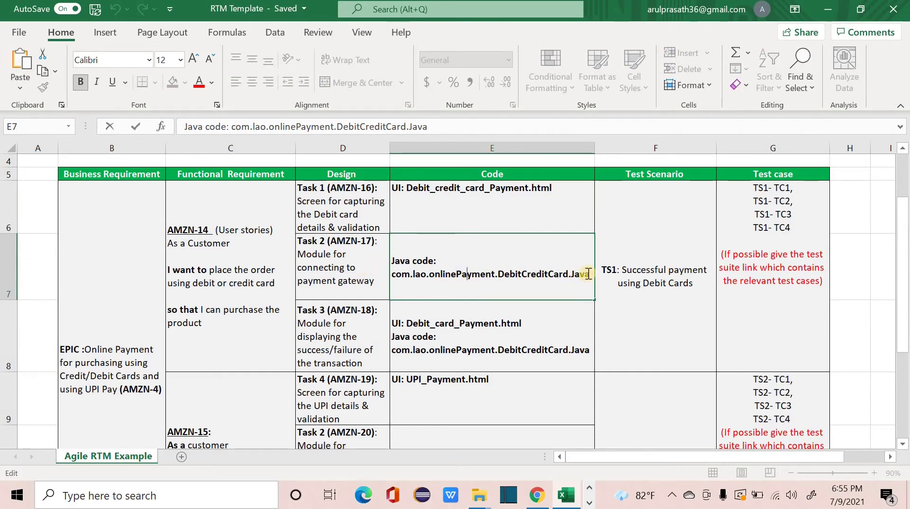
drag(588, 274, 382, 278)
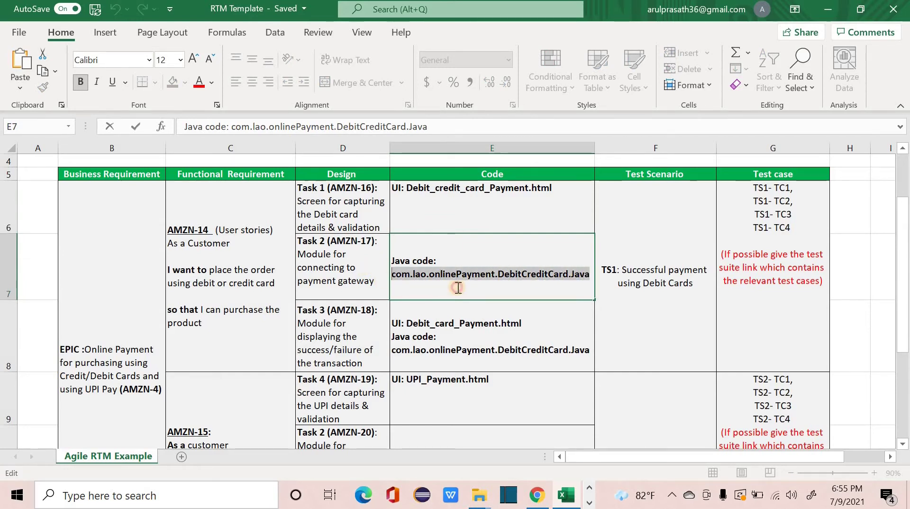
key(shift+Return)
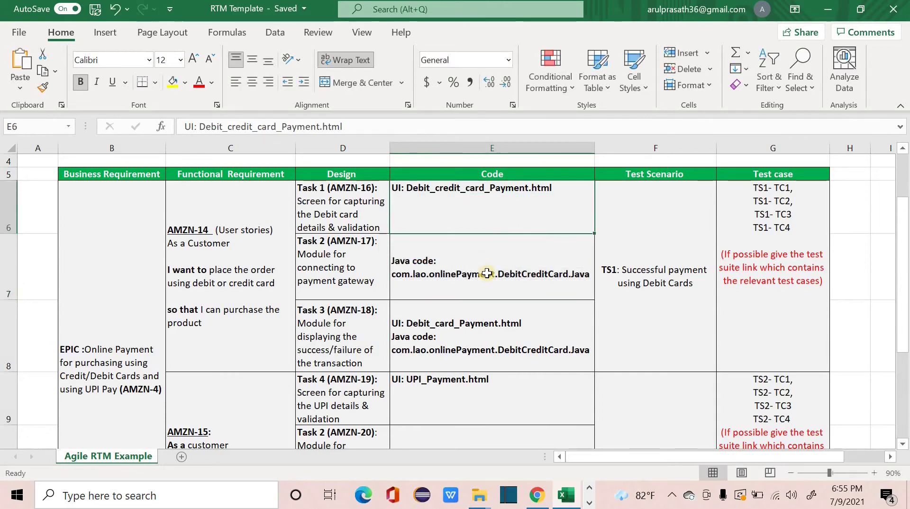
scroll(340, 321, down, 1)
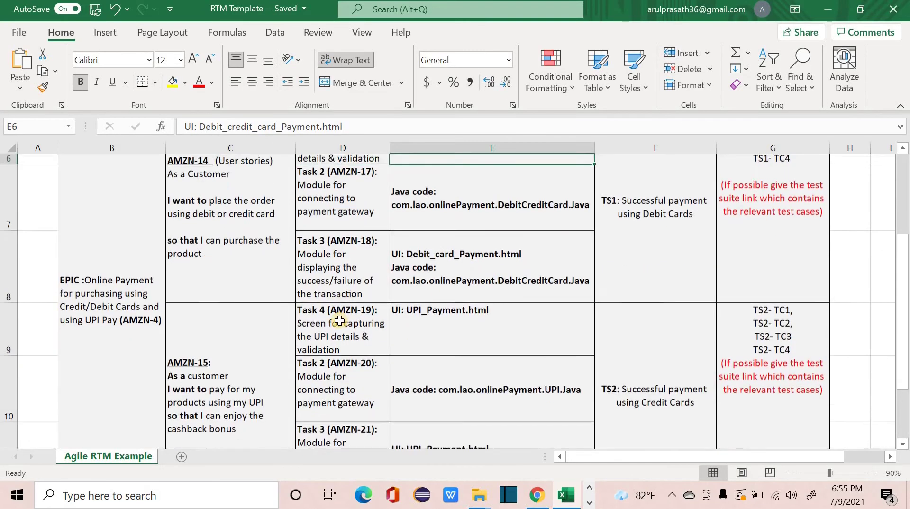
scroll(339, 321, down, 3)
scroll(382, 331, up, 2)
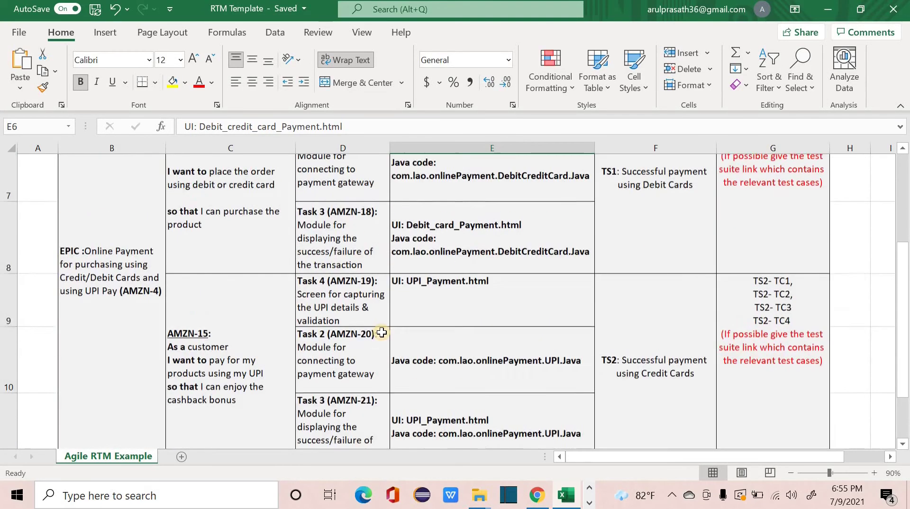
scroll(382, 333, up, 1)
scroll(467, 388, up, 2)
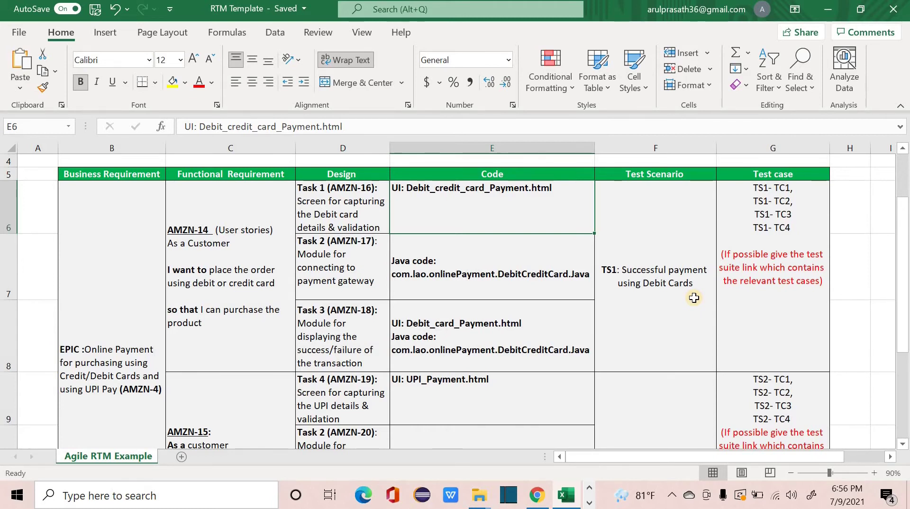
Step: Examine the TS1 test case references in the Test case column, and the rows for the second user story
double_click(782, 186)
drag(791, 228, 774, 189)
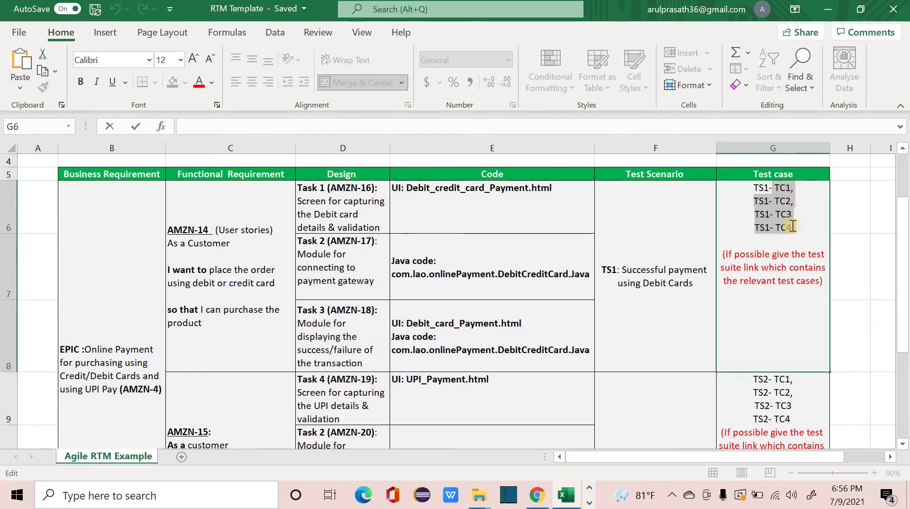
click(776, 189)
drag(756, 188, 763, 216)
click(772, 227)
double_click(761, 227)
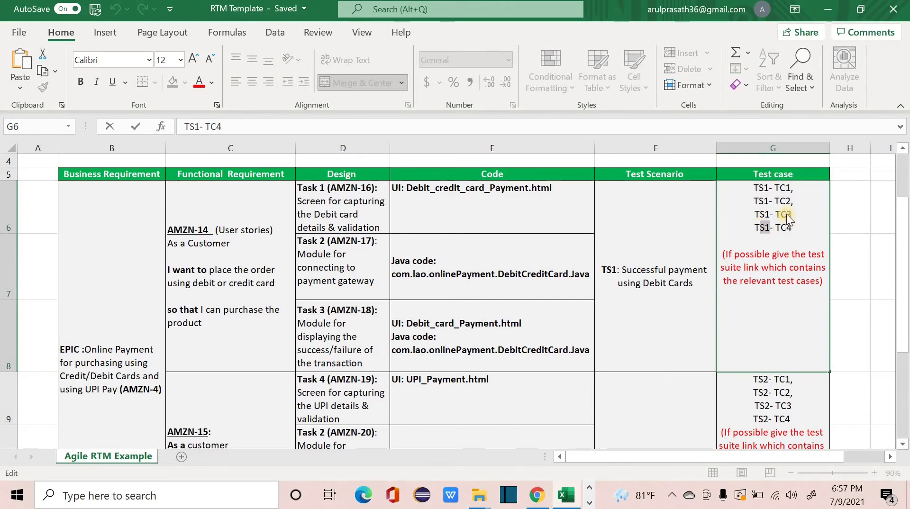
click(795, 228)
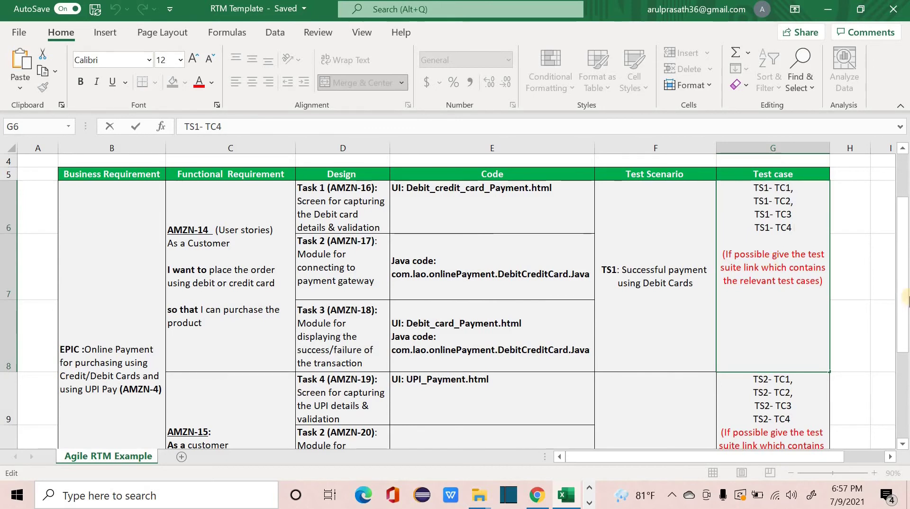
mouse_move(906, 283)
mouse_down()
mouse_move(906, 351)
mouse_move(904, 290)
mouse_up()
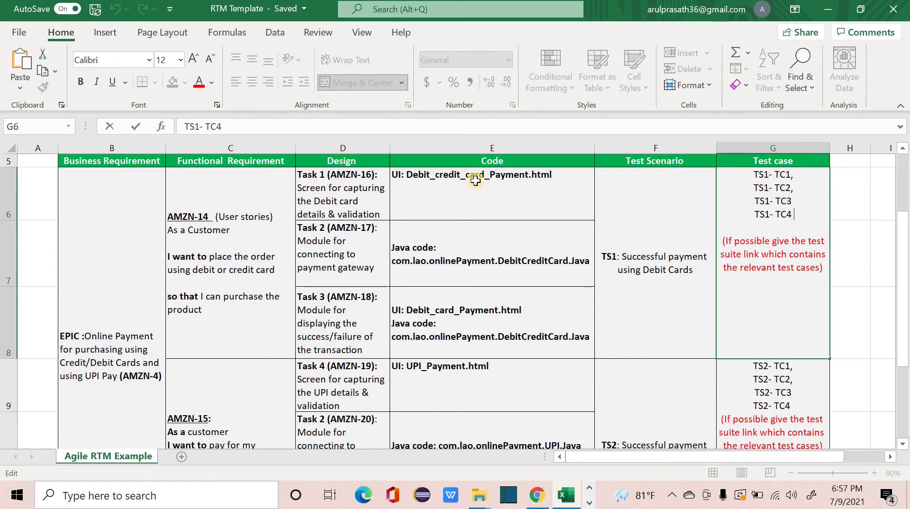
drag(903, 303, 509, 357)
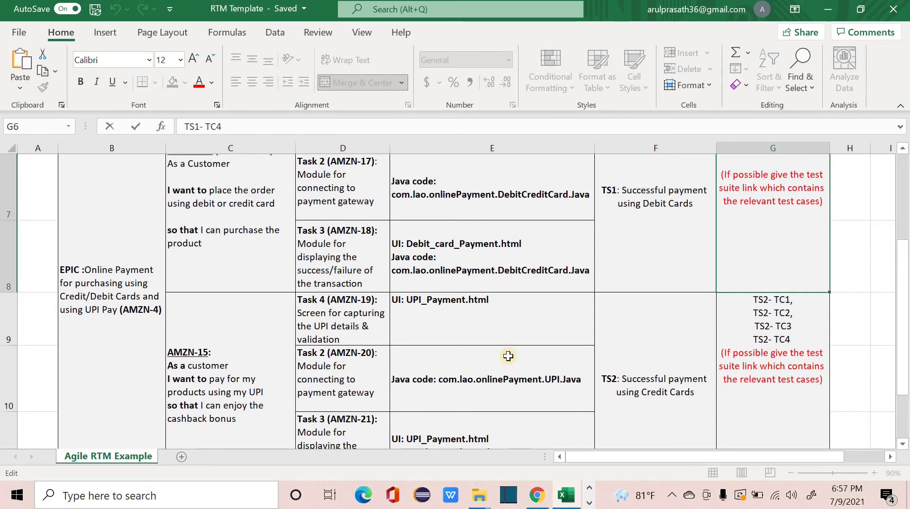
Step: Examine the Java code entry for the AMZN-20 task and the UI entry for AMZN-19 without altering them
double_click(531, 380)
drag(582, 380, 433, 380)
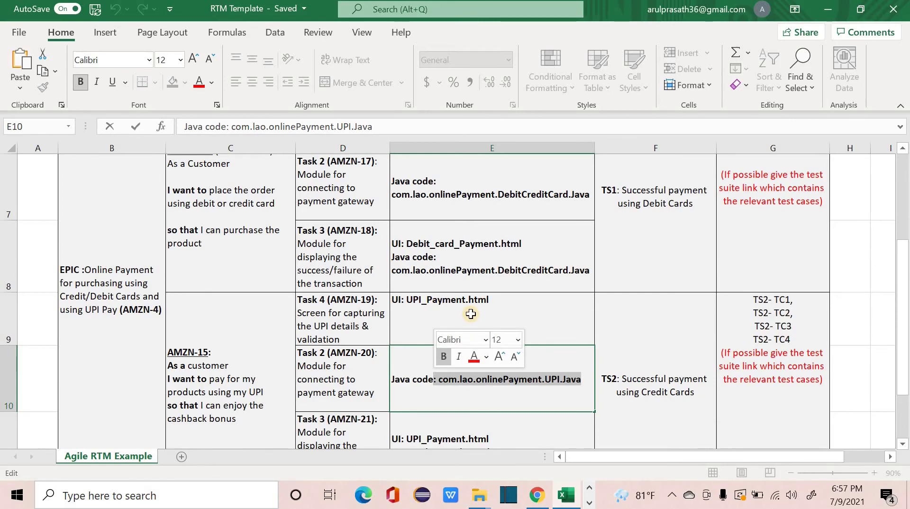
click(534, 308)
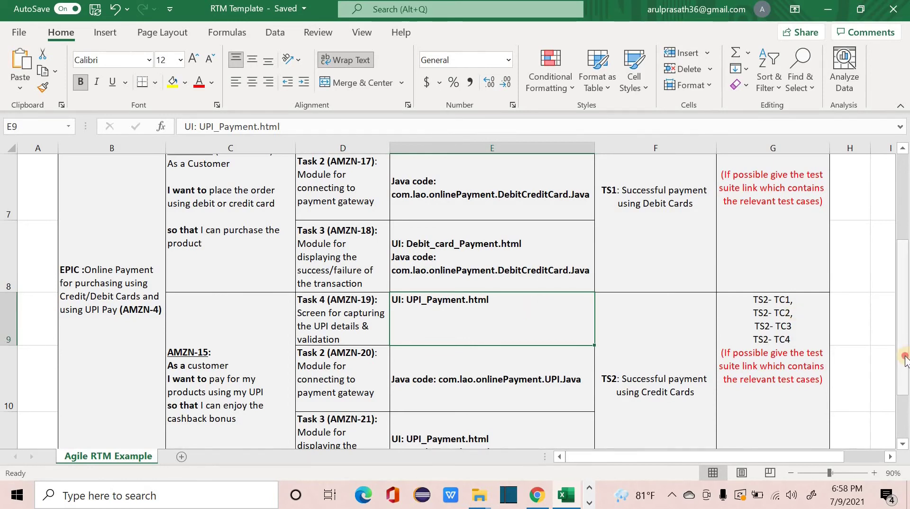
Step: Append "-> Bug" to the TS1- TC4 entry in the Test case column for the AMZN-14 story
drag(905, 325, 906, 321)
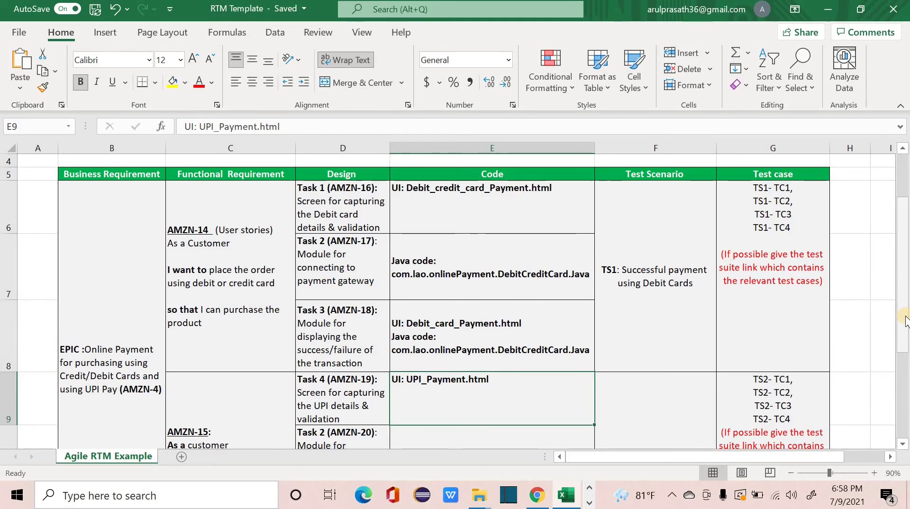
double_click(796, 226)
text(->)
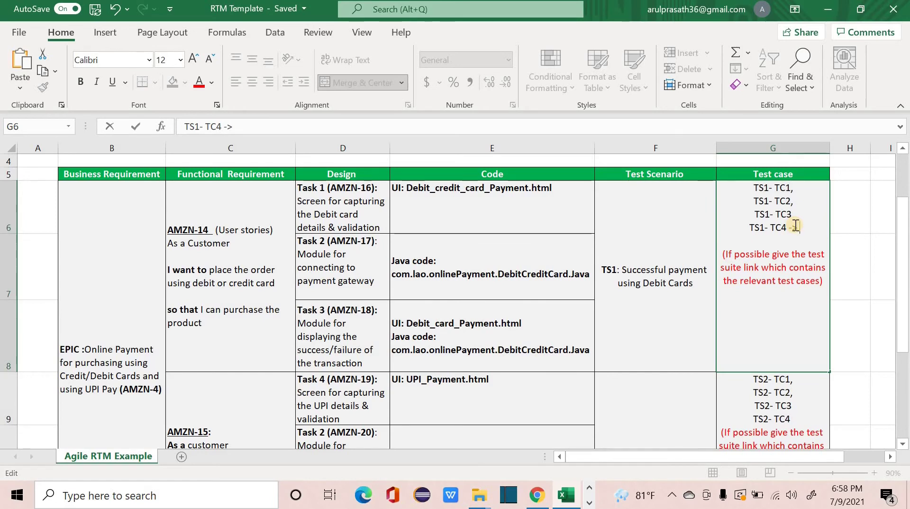
text( Bu)
key(BackSpace)
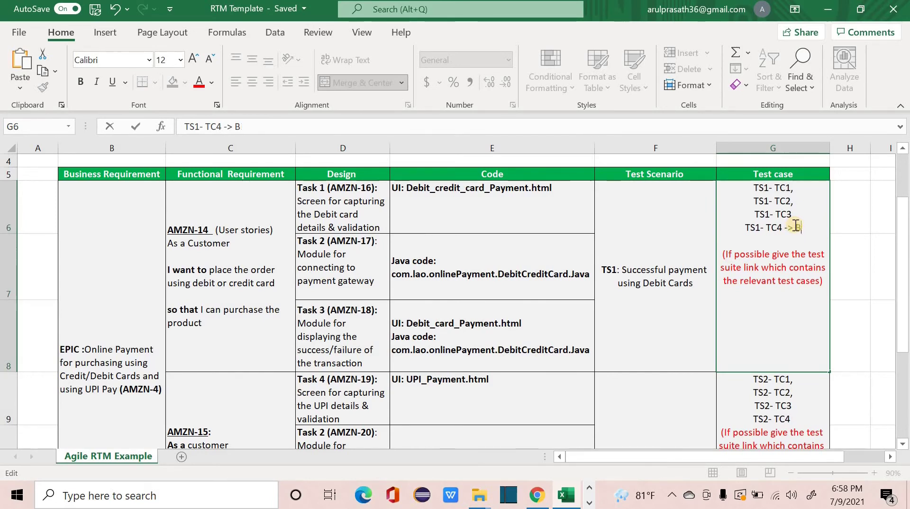
text(ug)
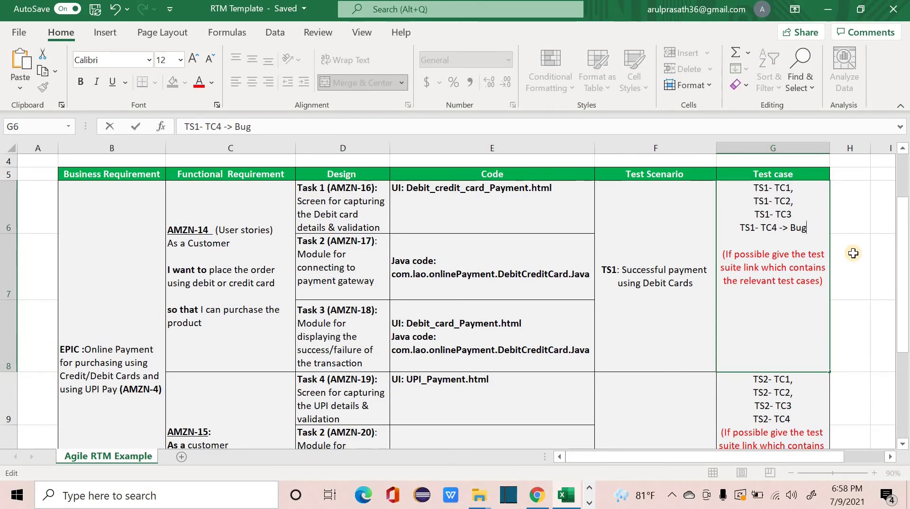
double_click(793, 229)
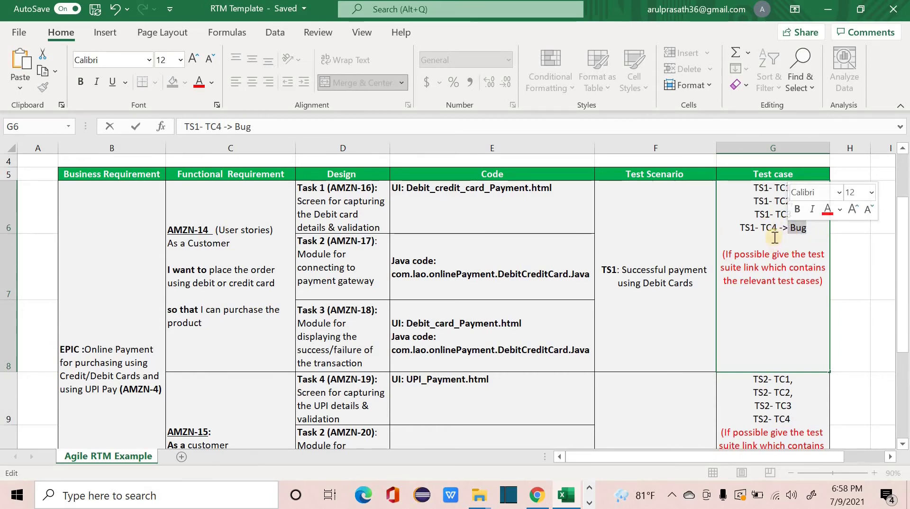
click(662, 235)
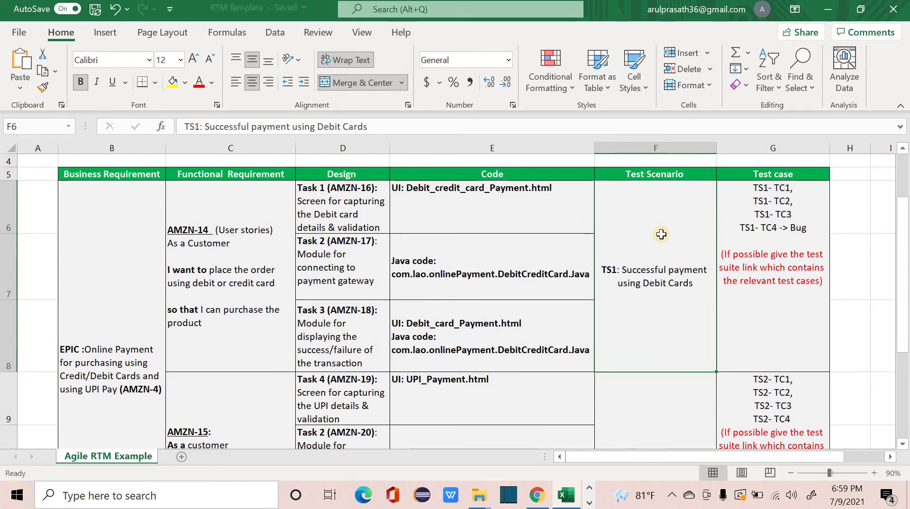
Step: Review the Code entries for tasks AMZN-16 and AMZN-17 as possible sources of the TS1 bug
click(551, 259)
key(Up)
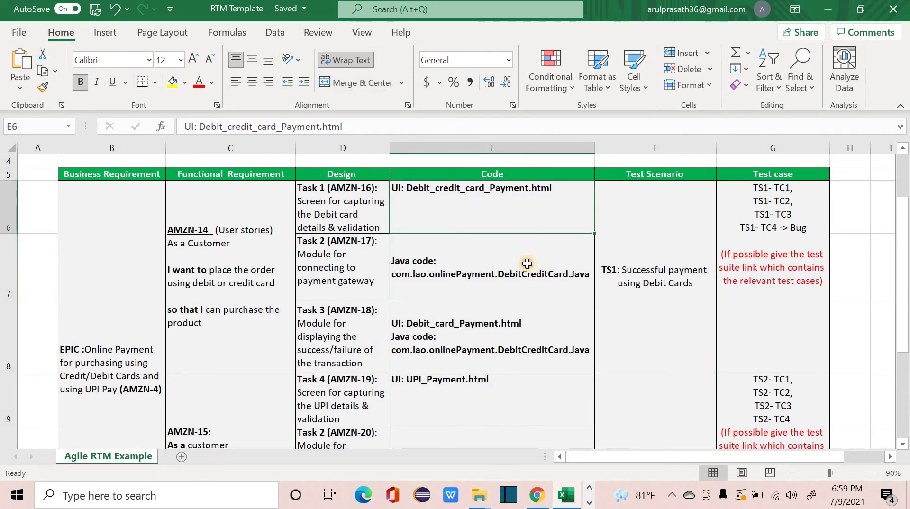
key(Down)
key(Up)
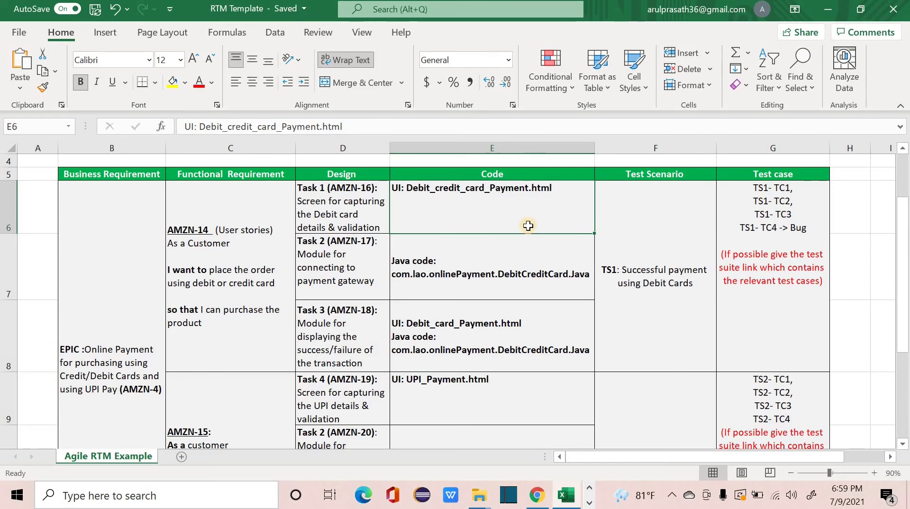
key(Down)
key(Up)
key(Down)
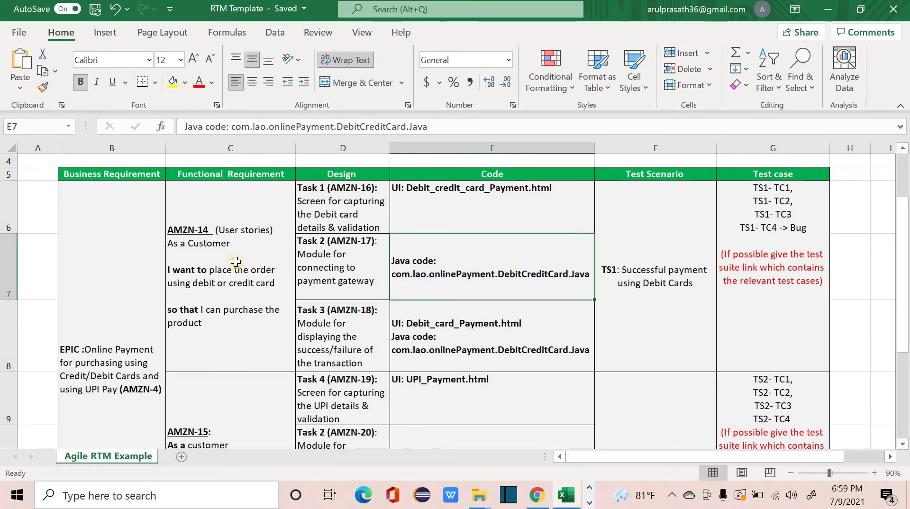
Step: Trace back from the AMZN-16 and AMZN-17 design tasks to the AMZN-4 epic and its AMZN-15 story
drag(332, 266, 314, 229)
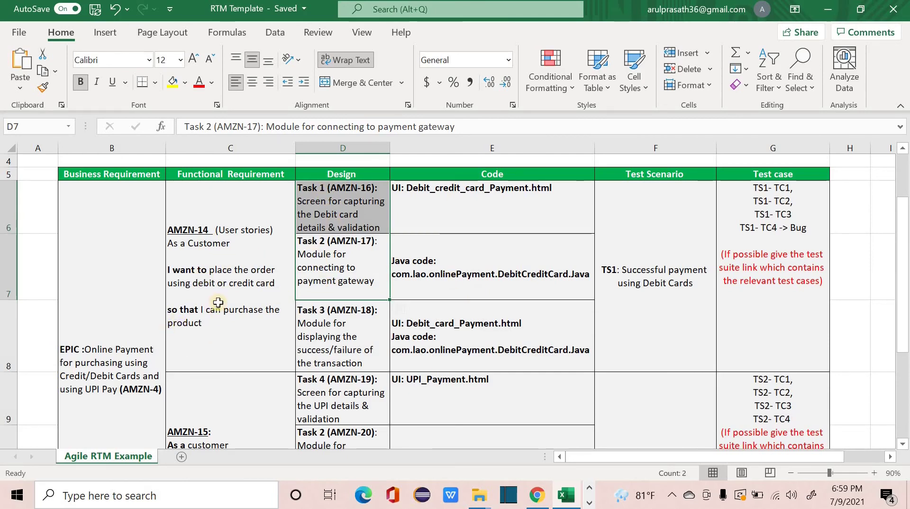
click(137, 367)
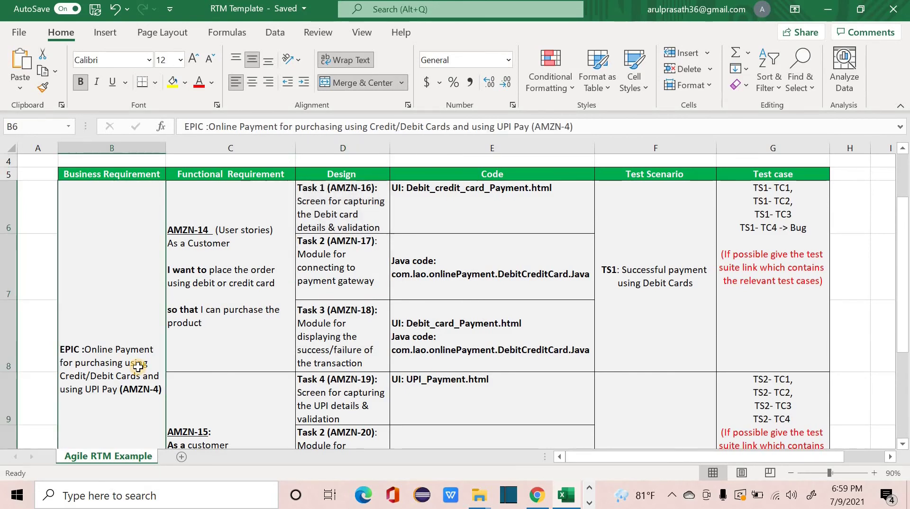
click(182, 409)
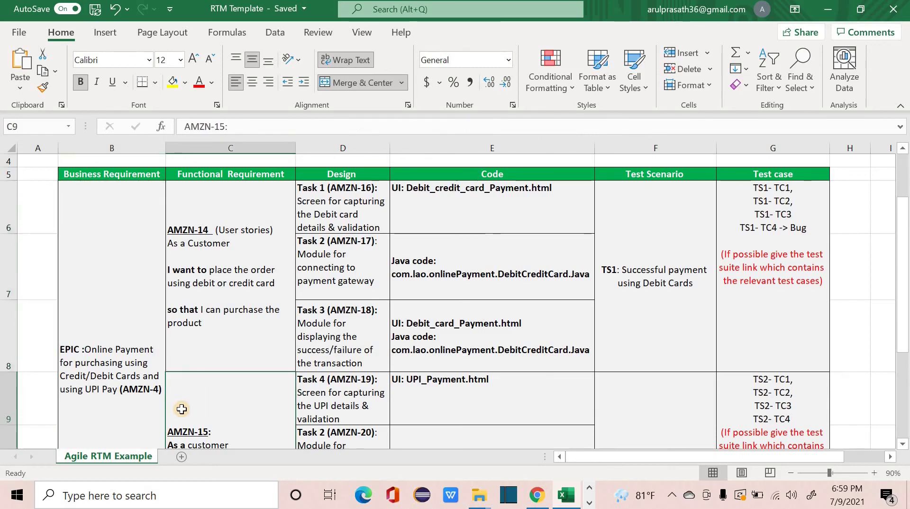
Step: Trace forward from the AMZN-14 user story by selecting its design, code, test scenario and test case cells
click(235, 307)
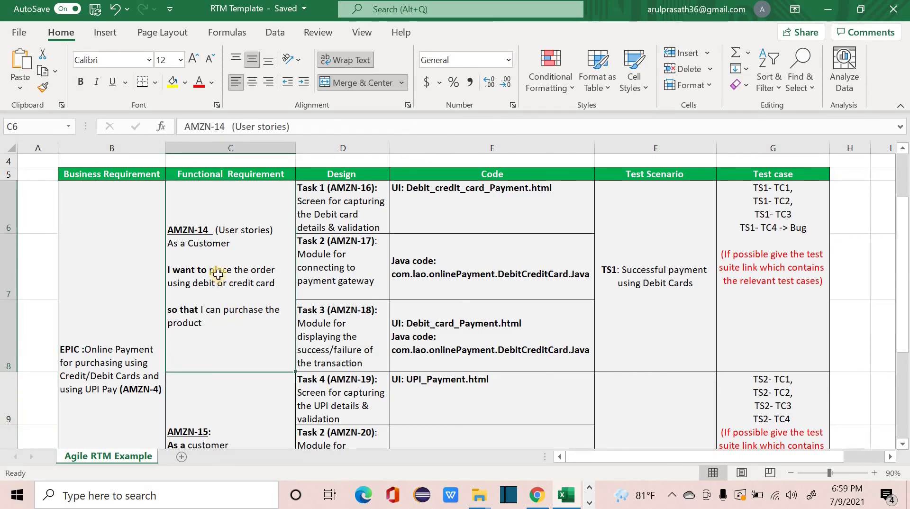
key(shift+Right)
key(shift+Right)
key(shift+Right)
key(shift+Right)
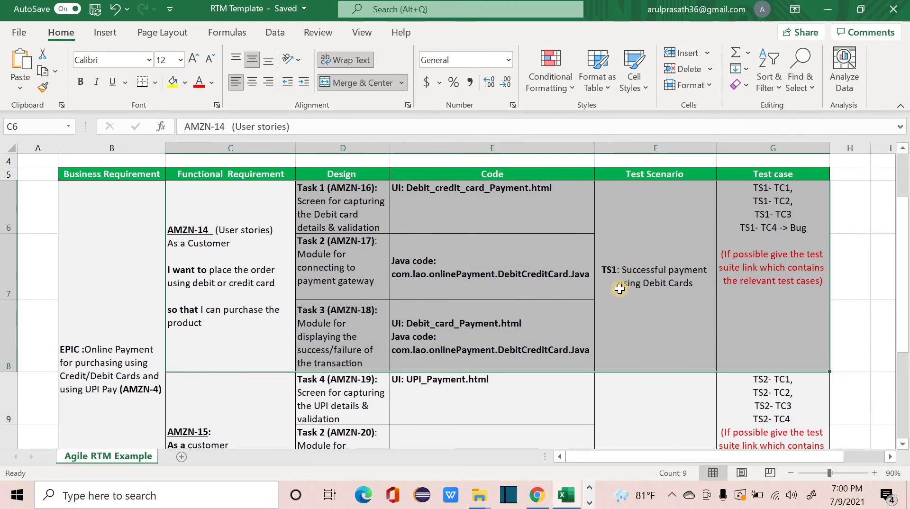
click(253, 285)
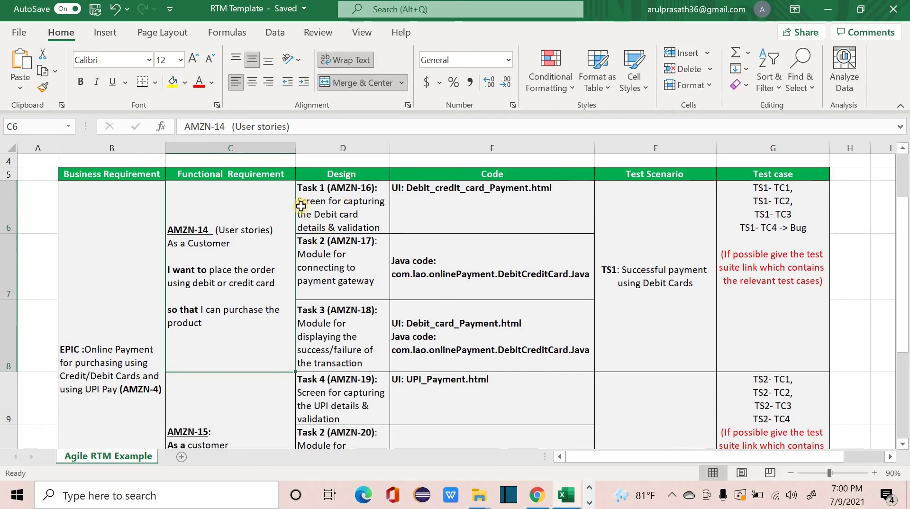
drag(337, 230, 772, 334)
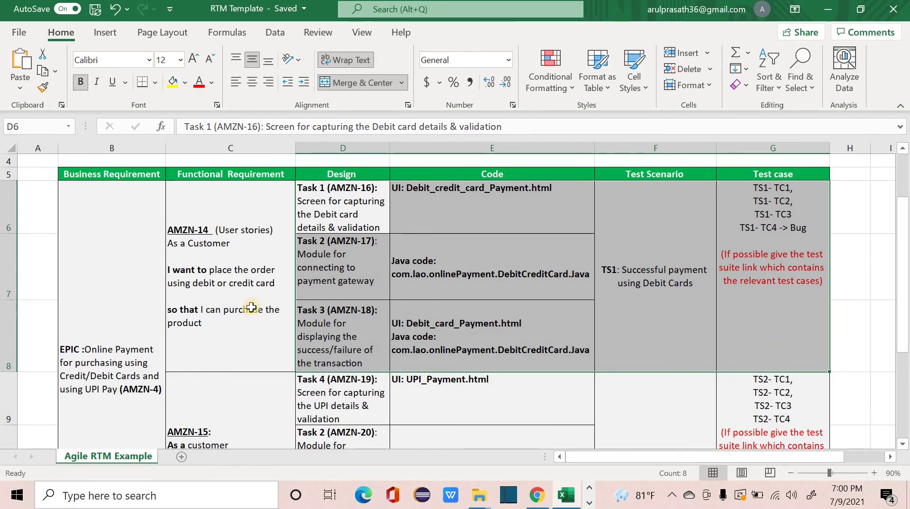
Step: Trace the TS1 test cases back to story AMZN-14 and forward again, finishing on the AMZN-4 epic
click(782, 304)
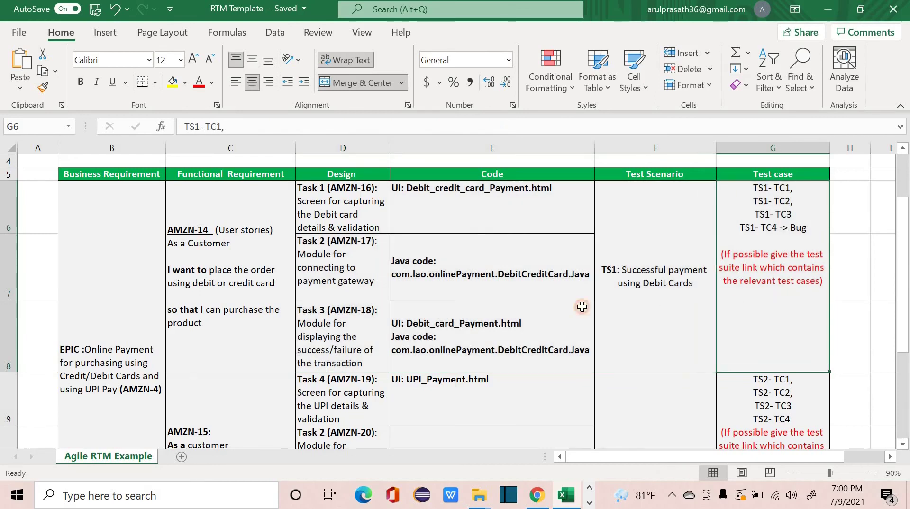
drag(582, 307, 274, 356)
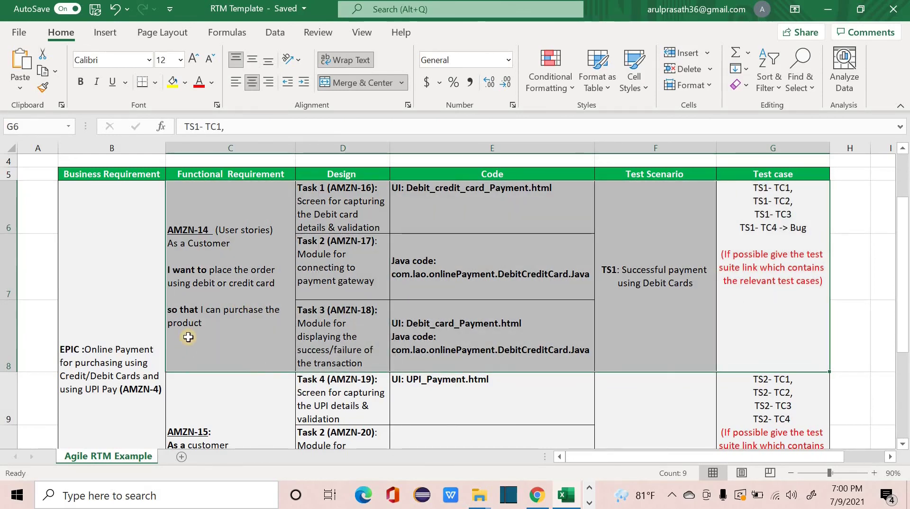
drag(188, 332, 745, 325)
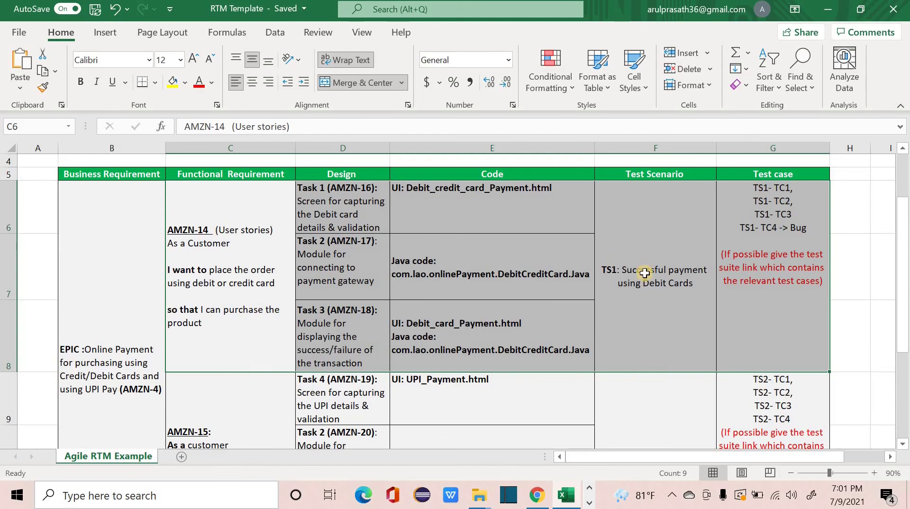
click(88, 370)
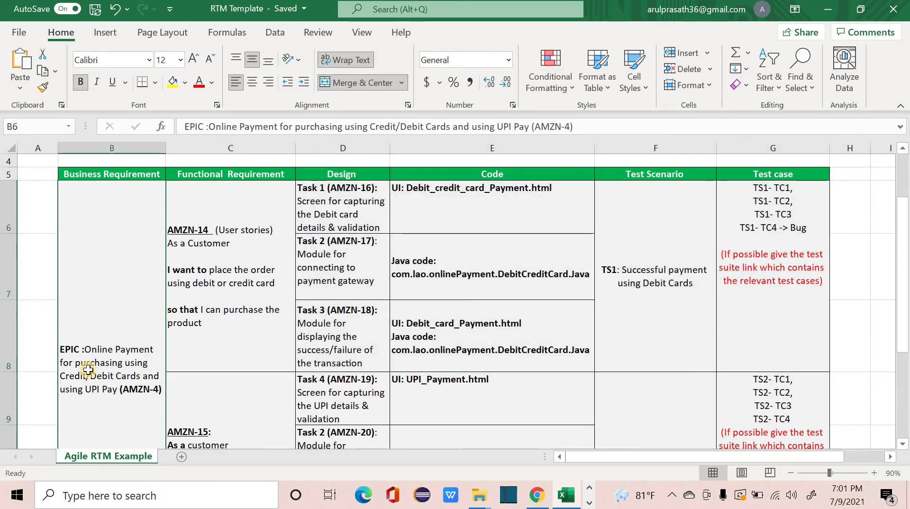